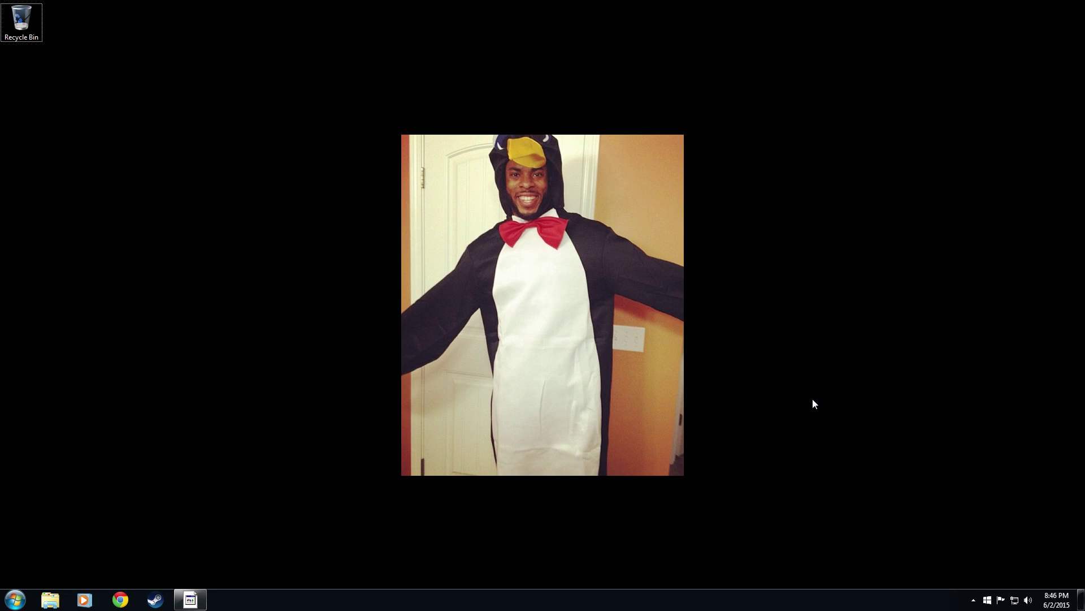
# Step: Page forward and back through the Get Windows 10 offer slides, then close the offer window
pyautogui.click(987, 600)
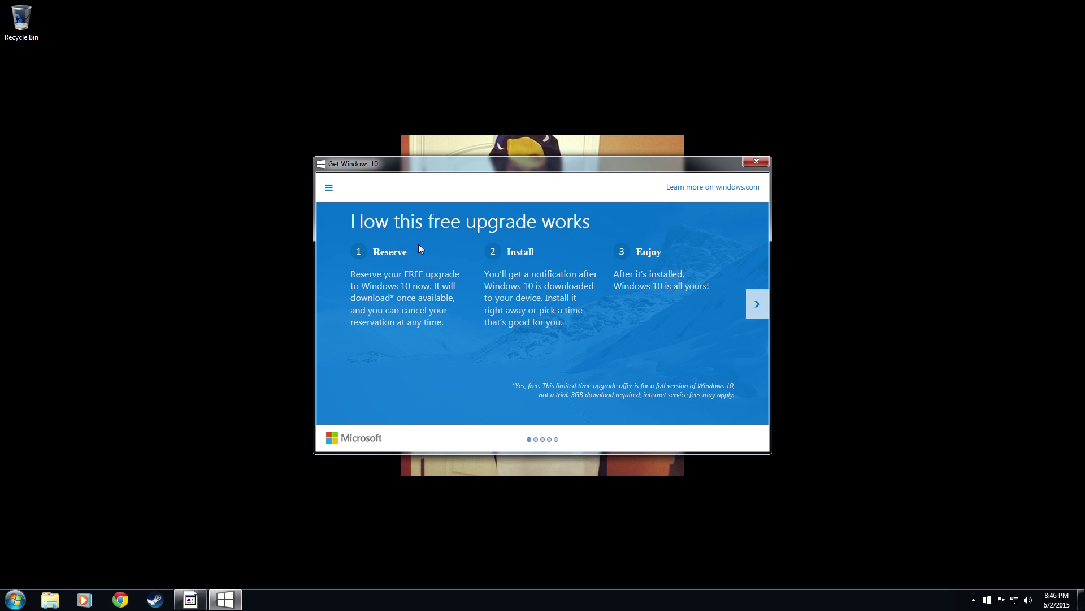
pyautogui.click(763, 306)
pyautogui.click(763, 305)
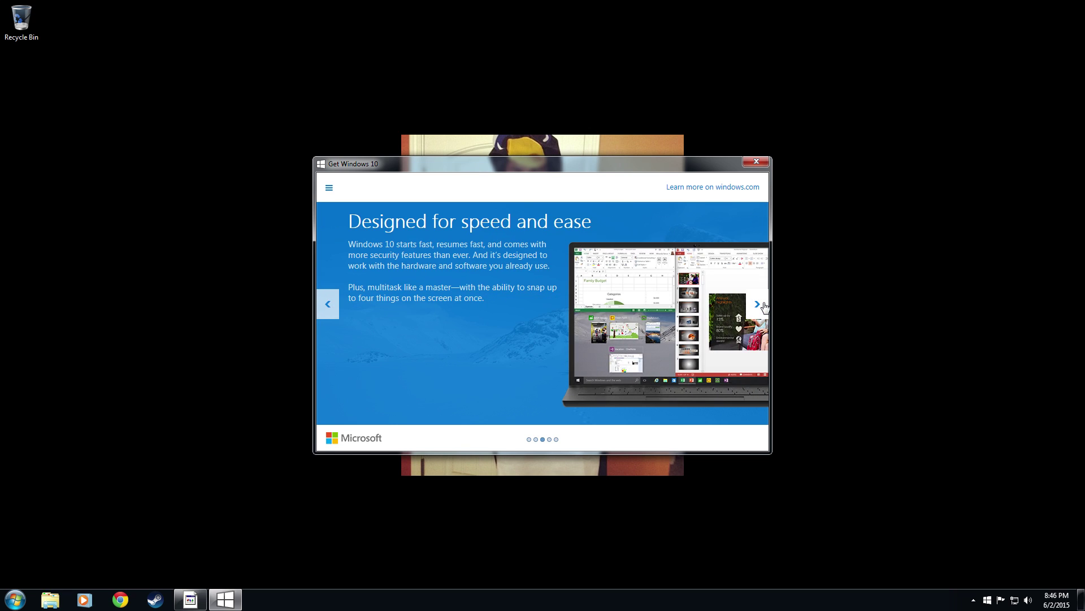
pyautogui.click(764, 306)
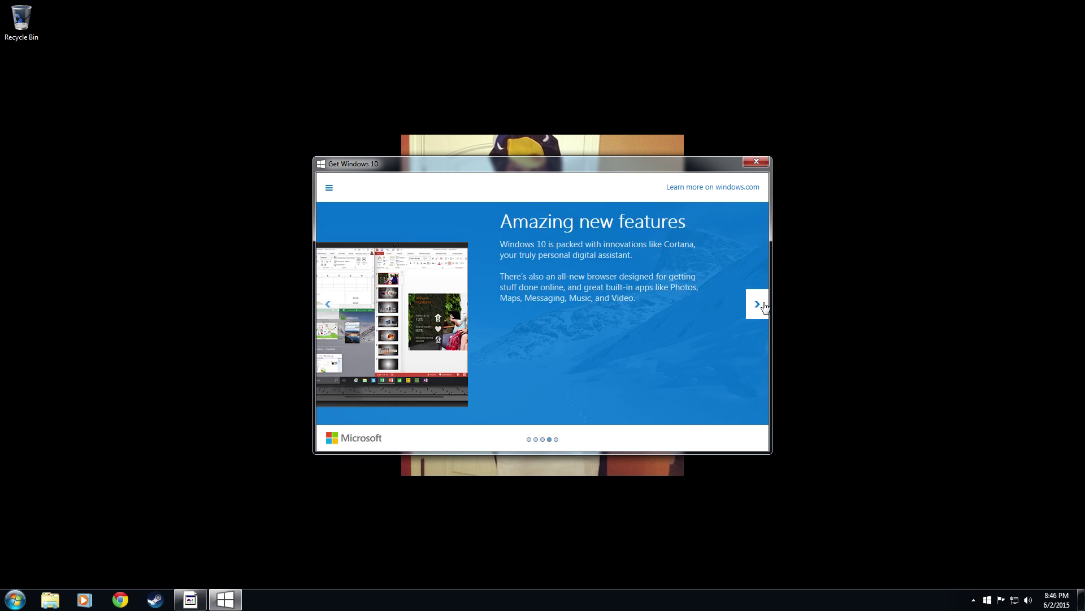
pyautogui.click(763, 306)
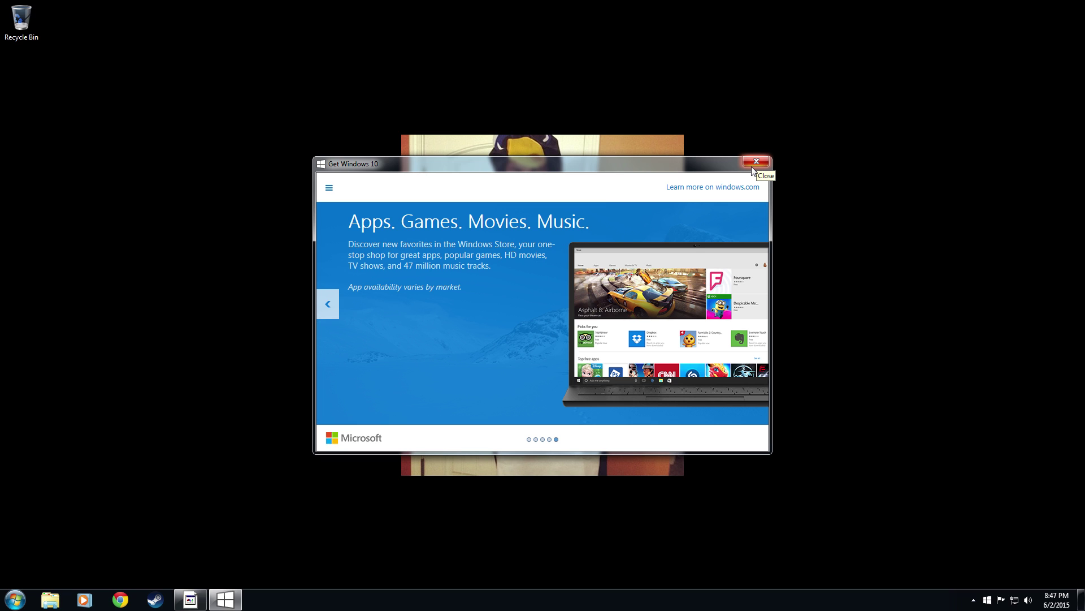
pyautogui.click(325, 308)
pyautogui.click(324, 312)
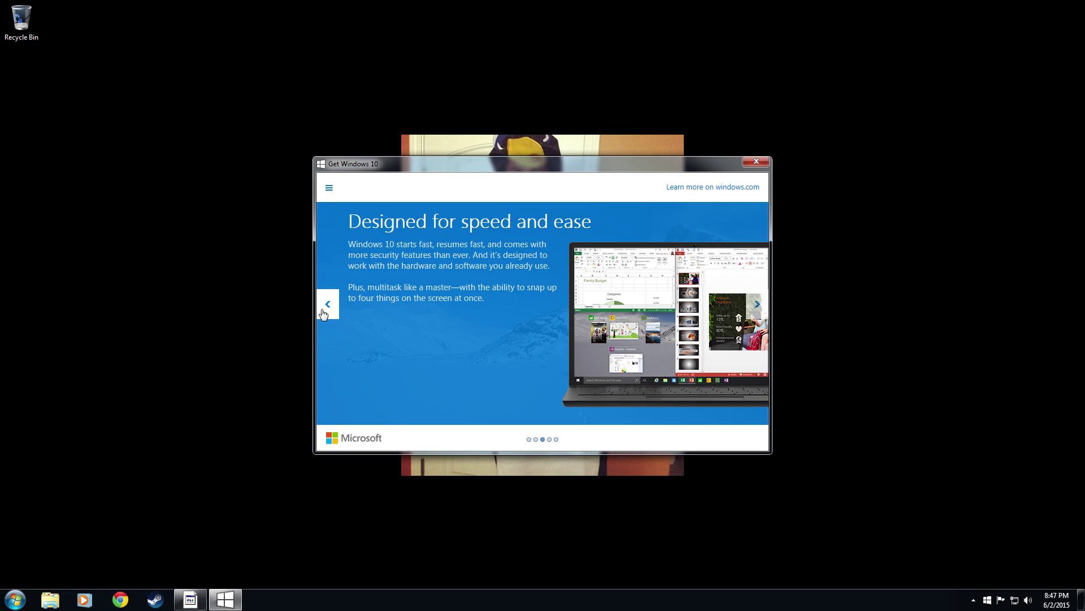
pyautogui.click(326, 308)
pyautogui.click(328, 305)
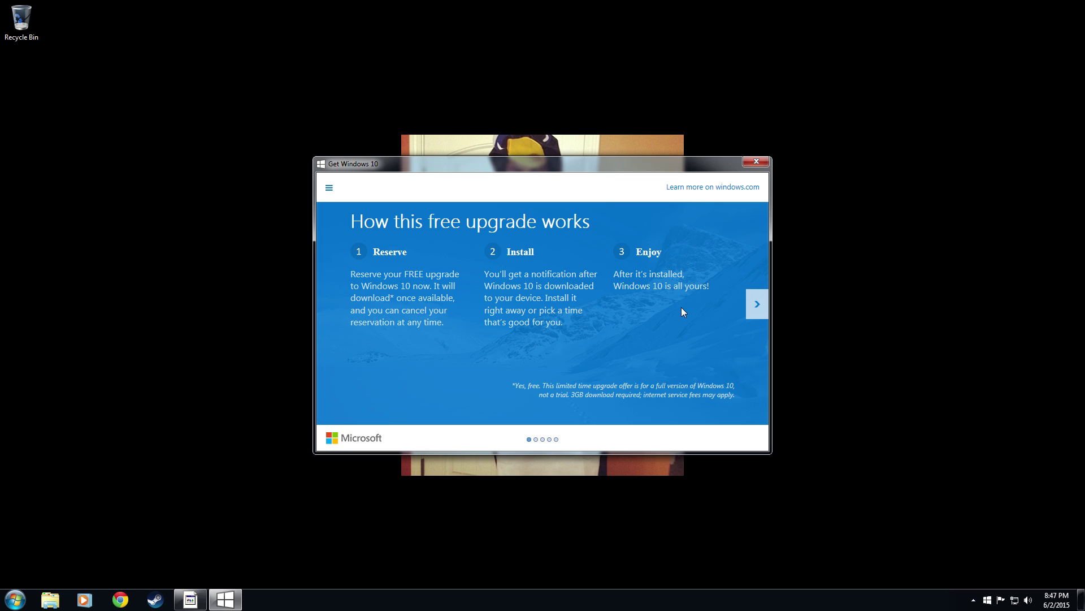
pyautogui.click(752, 164)
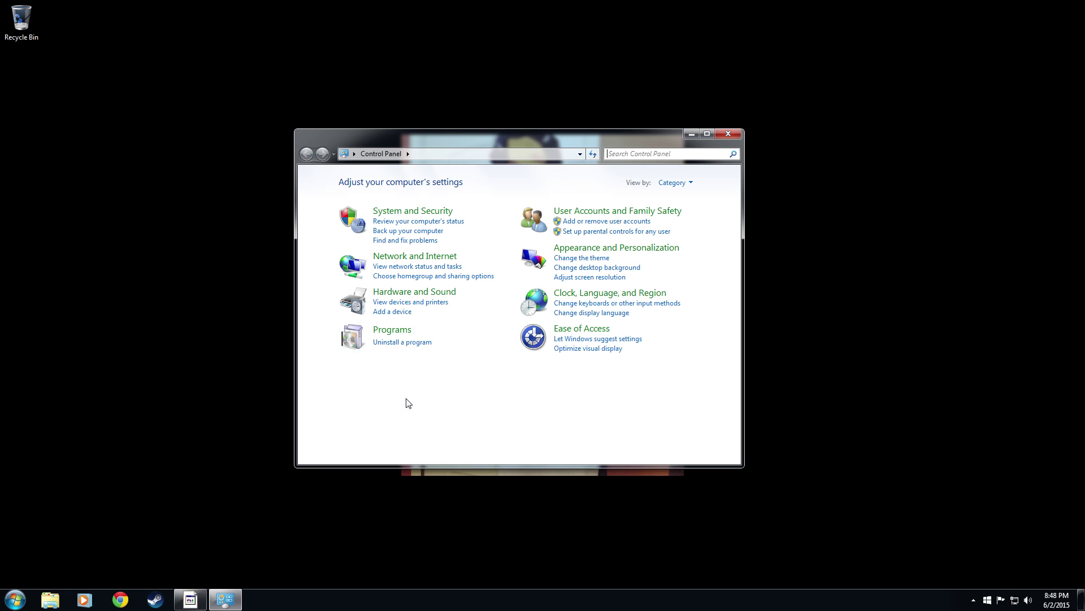
# Step: Switch Control Panel to Small icons, view Programs and Features, then restore Category view and open Uninstall a program
pyautogui.click(690, 182)
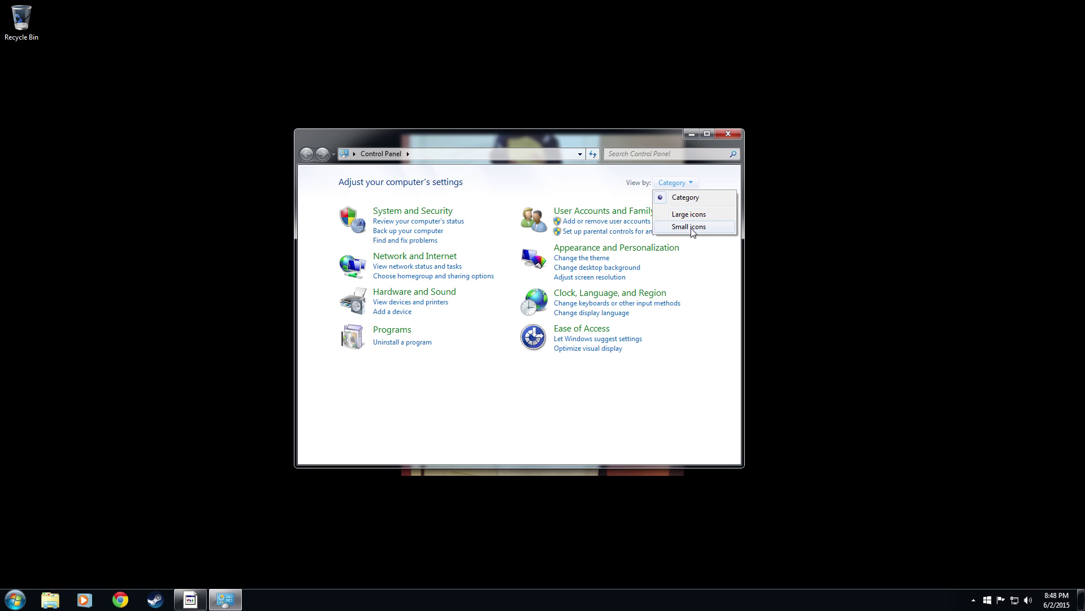
pyautogui.click(692, 227)
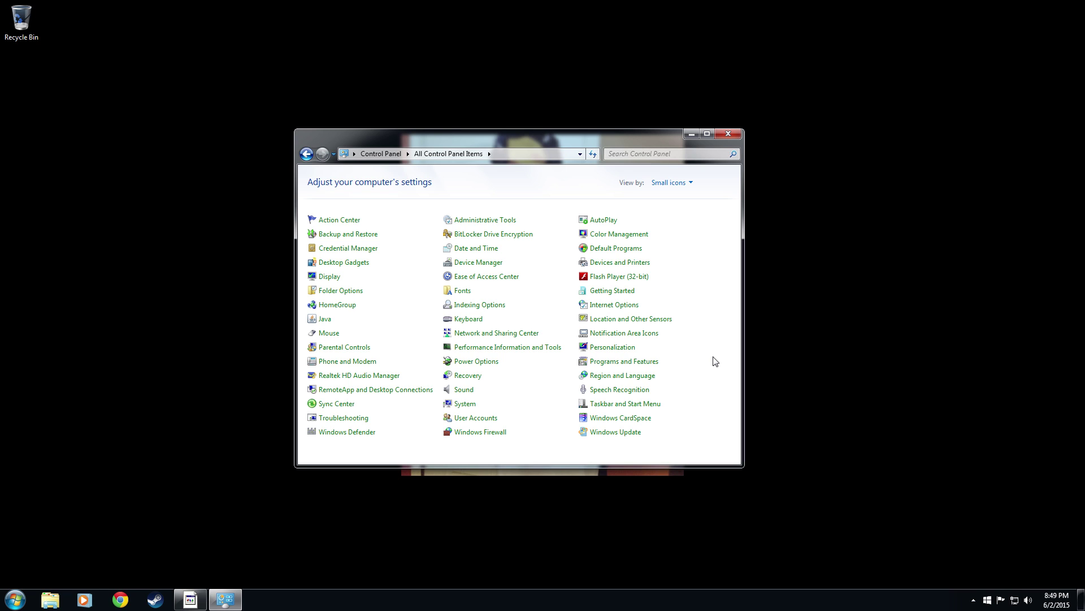
pyautogui.click(607, 363)
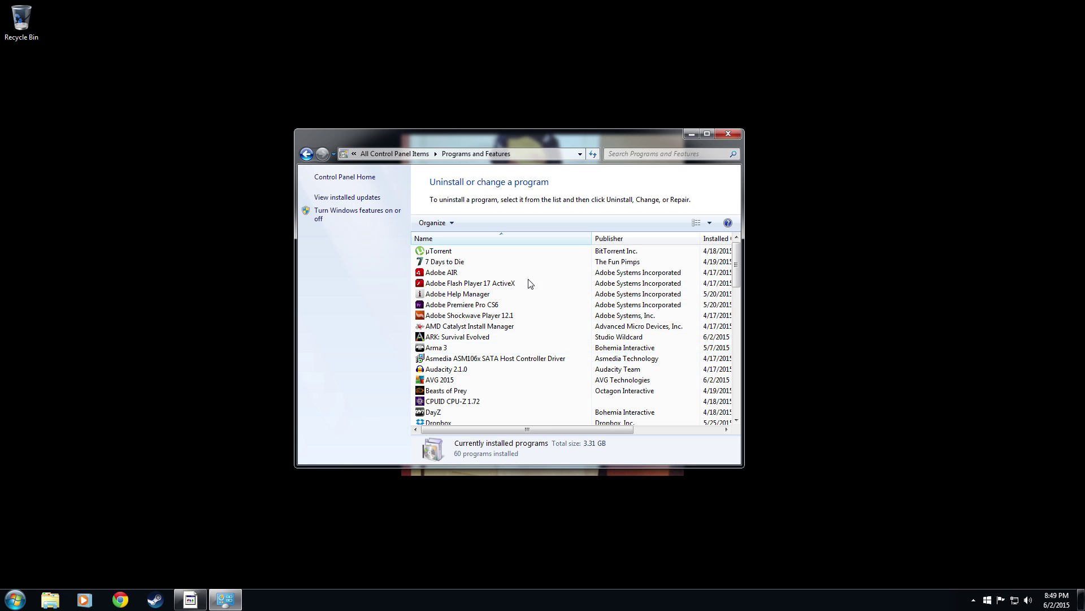
pyautogui.click(306, 153)
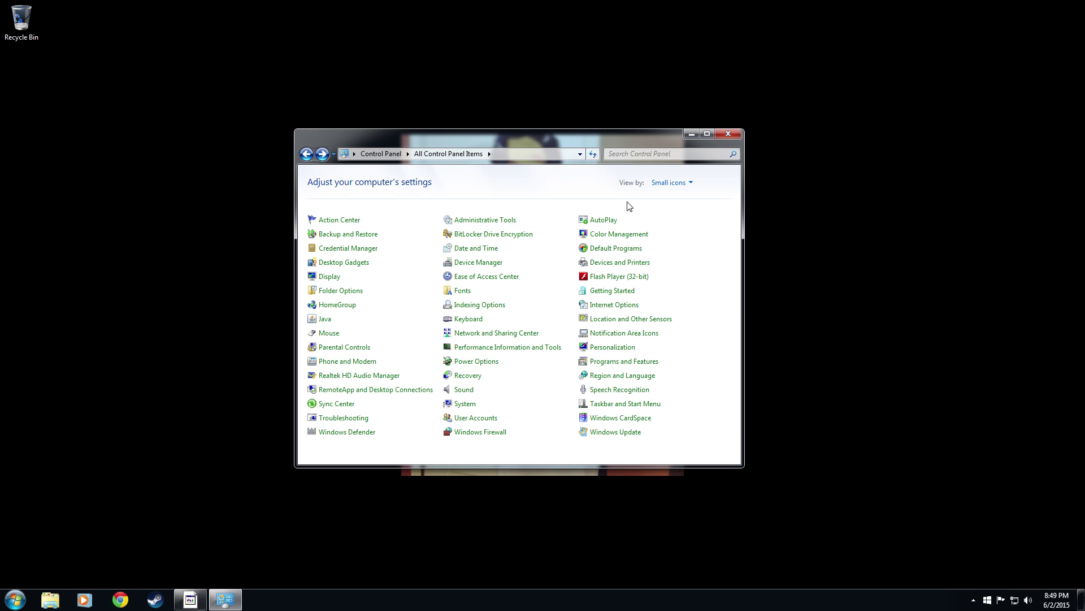
pyautogui.click(668, 182)
pyautogui.click(675, 196)
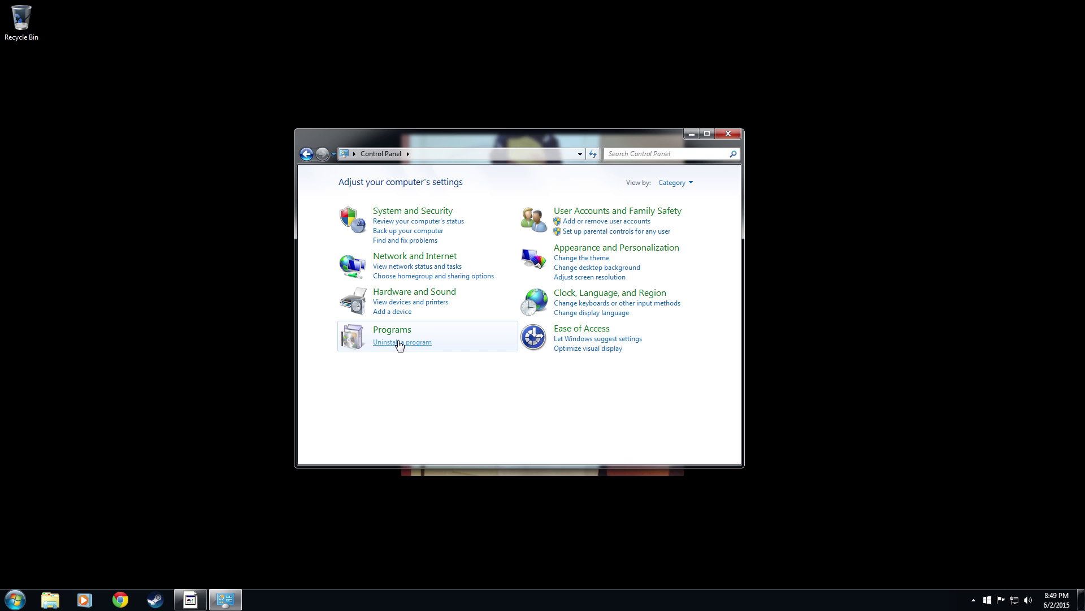
pyautogui.click(399, 343)
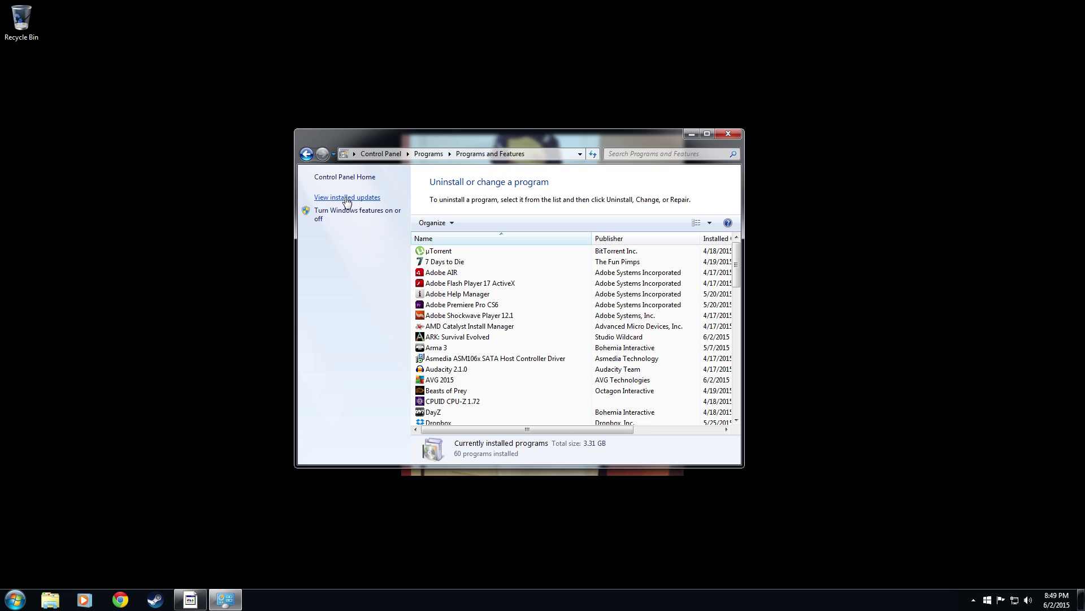
# Step: Show the installed updates and widen the window to reveal the publisher and install-date columns
pyautogui.click(346, 197)
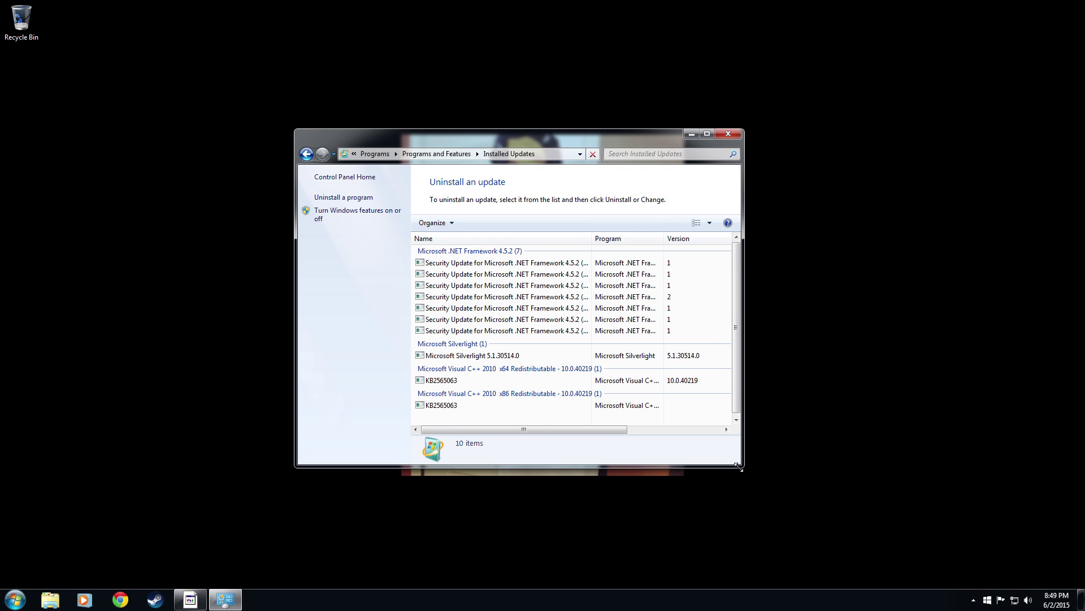
pyautogui.moveTo(739, 466); pyautogui.dragTo(971, 502)
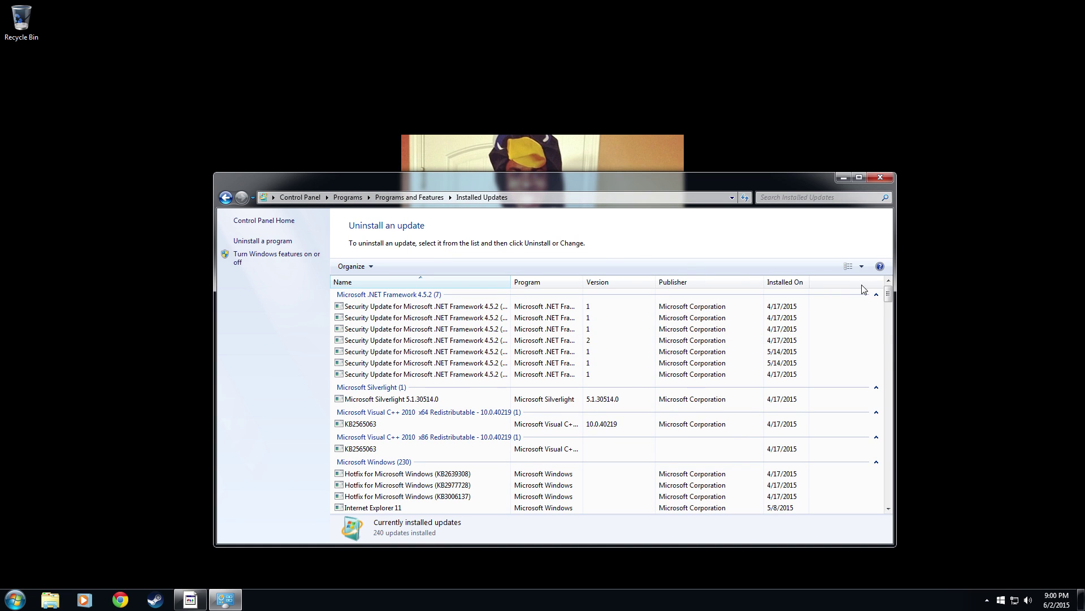
# Step: Sort updates by install date and select Update for Microsoft Windows (KB3035583), installed 6/2/2015
pyautogui.scroll(-2, 876, 297)
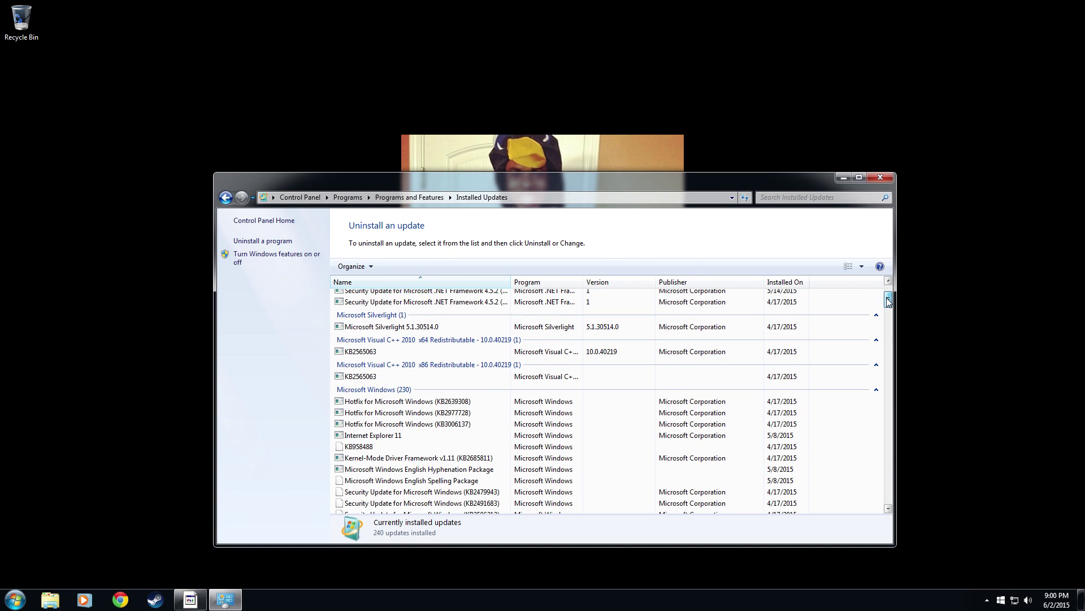
pyautogui.click(794, 286)
pyautogui.scroll(-5, 797, 413)
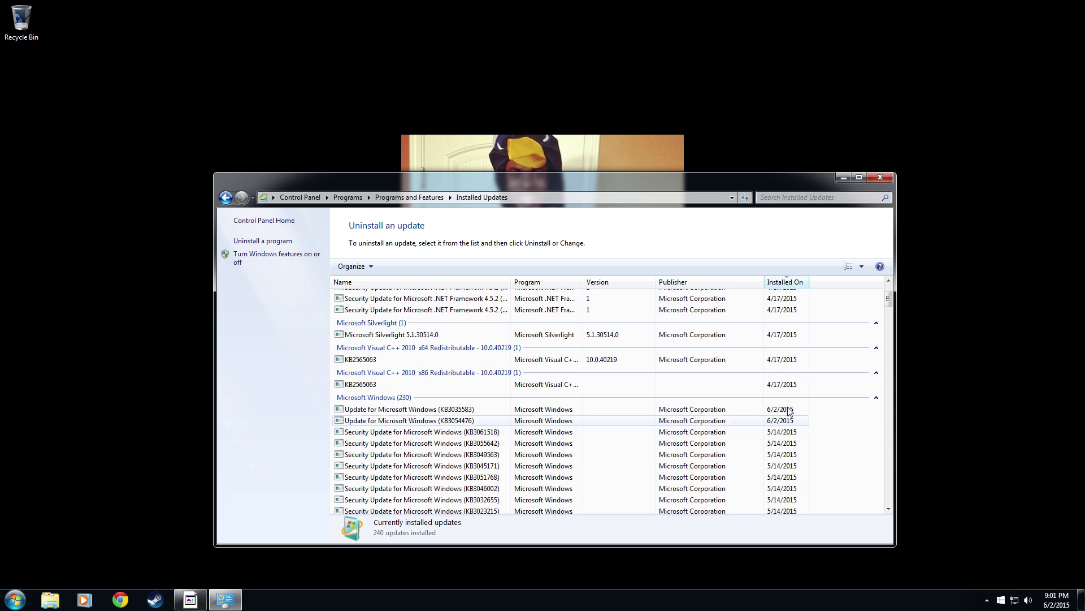
pyautogui.scroll(-5, 791, 395)
pyautogui.scroll(5, 783, 356)
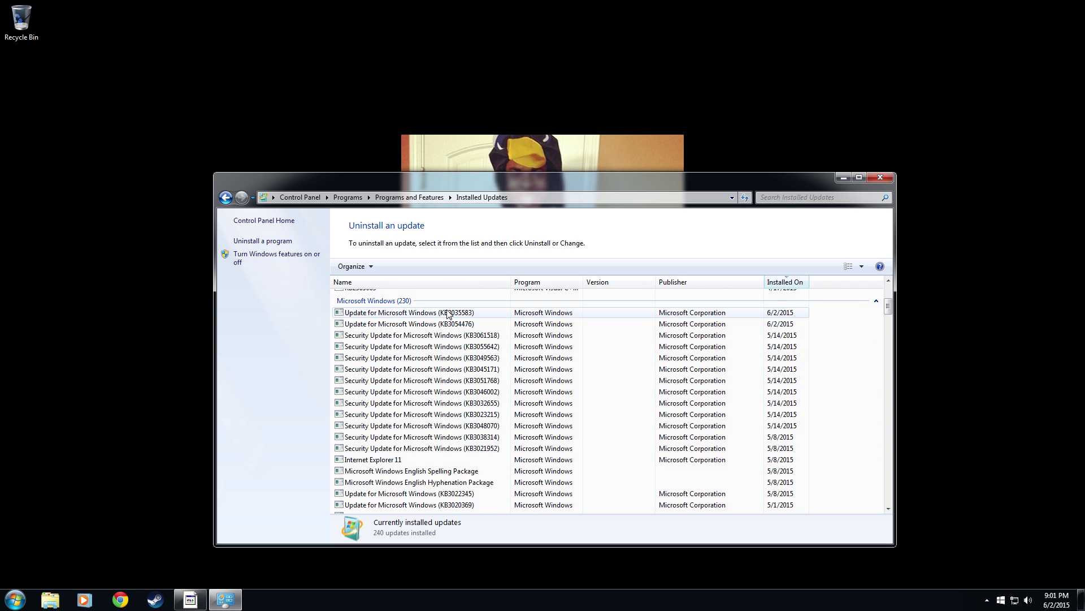
pyautogui.click(449, 314)
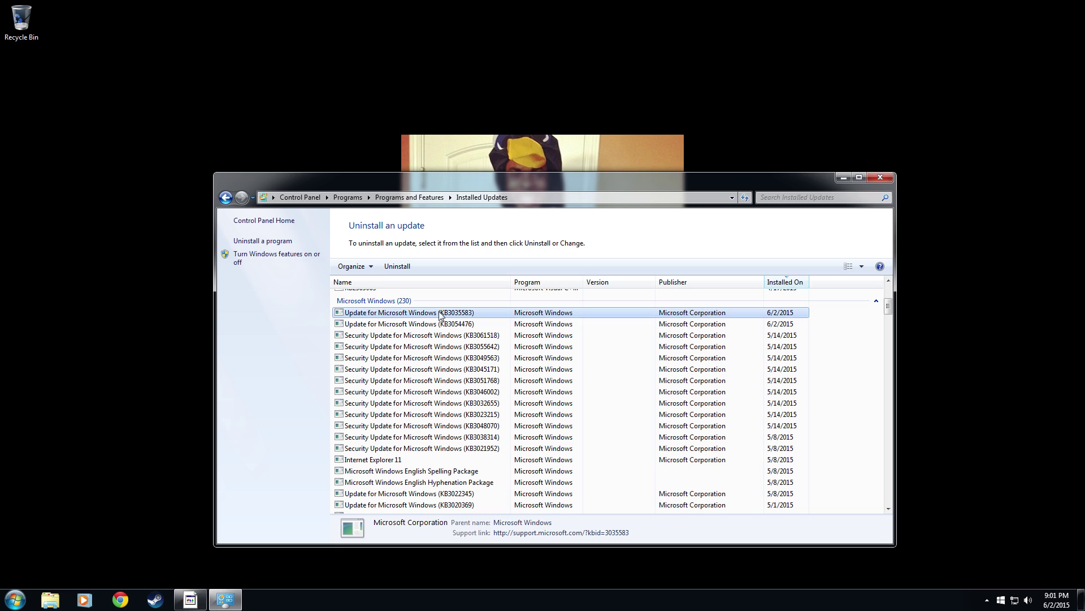
# Step: Uninstall update KB3035583 from its right-click menu and confirm with Yes
pyautogui.rightClick(468, 315)
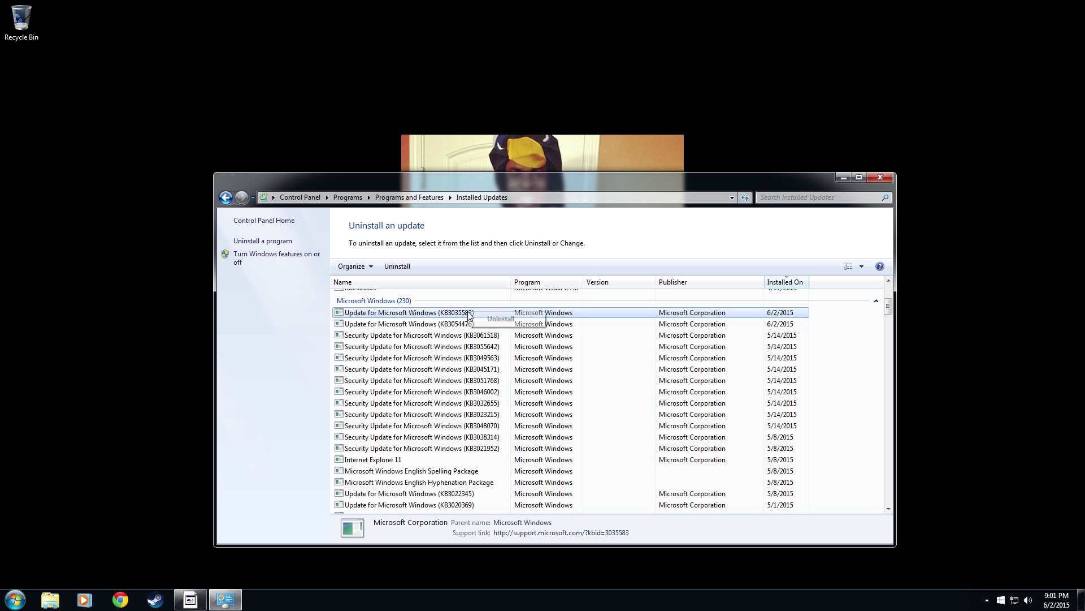
pyautogui.click(495, 319)
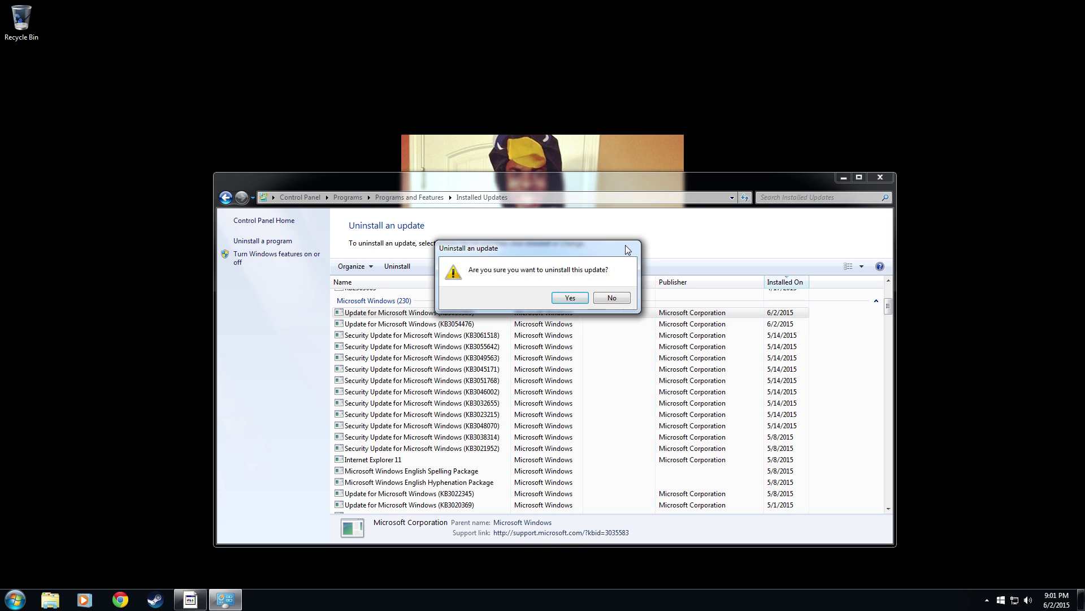
pyautogui.click(568, 300)
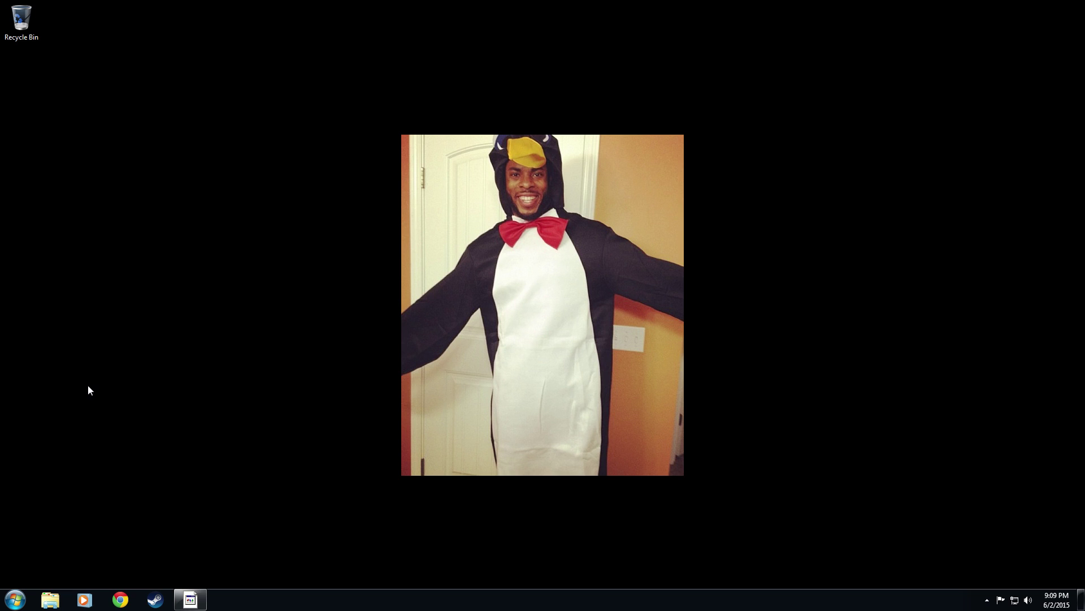
# Step: Launch Windows Update from the Start menu's All Programs list
pyautogui.click(21, 594)
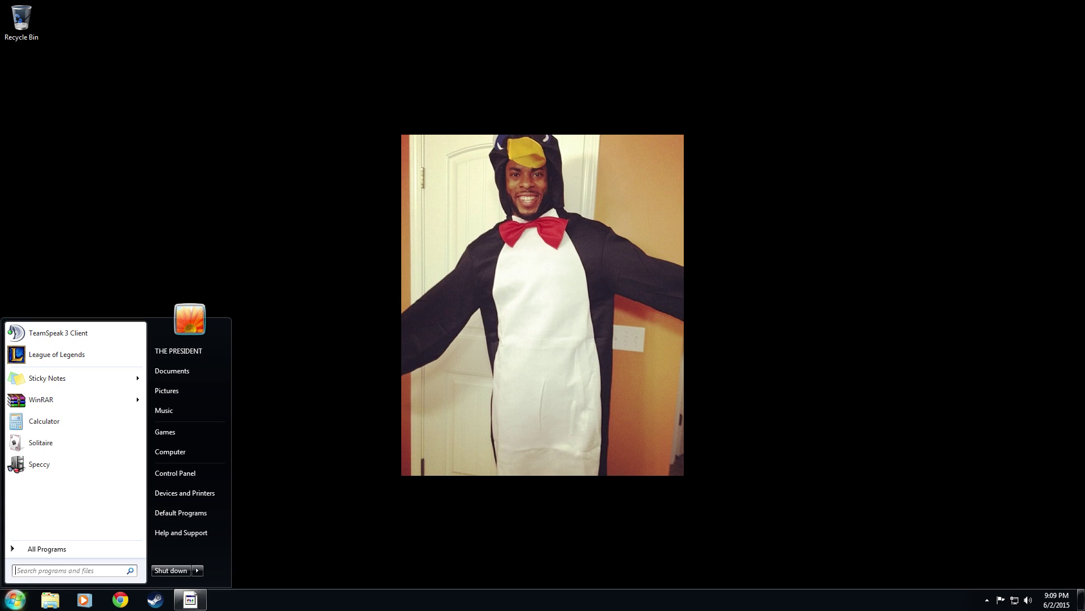
pyautogui.click(41, 550)
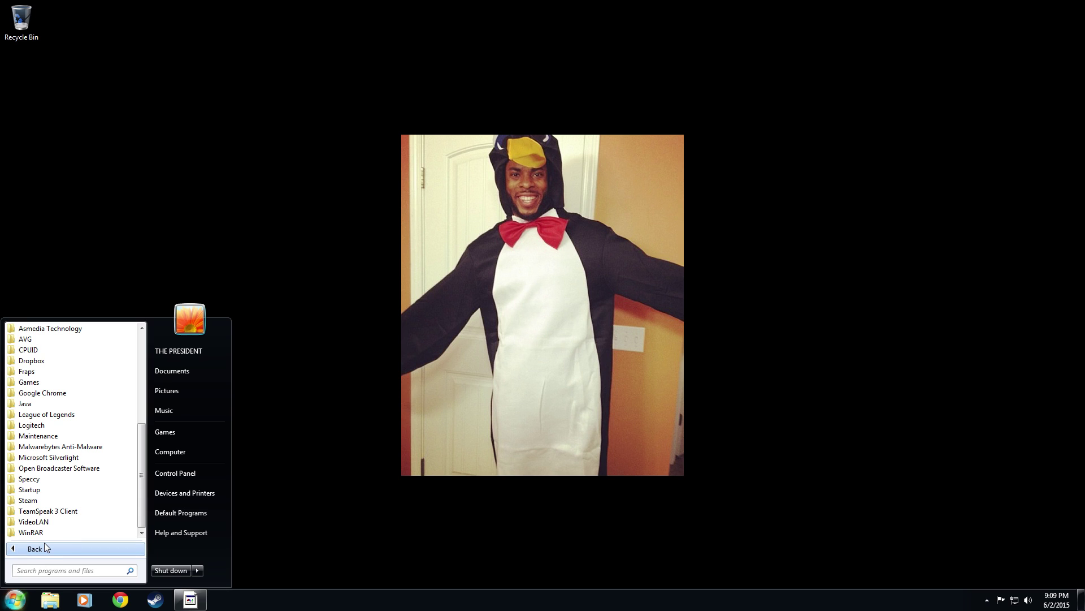
pyautogui.scroll(6, 49, 534)
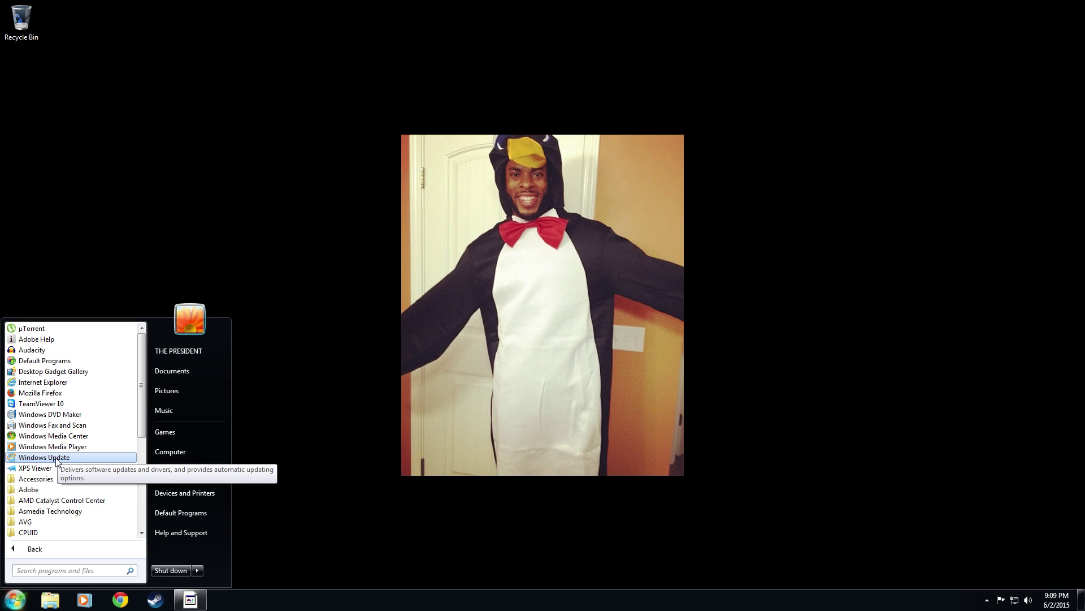
pyautogui.click(56, 457)
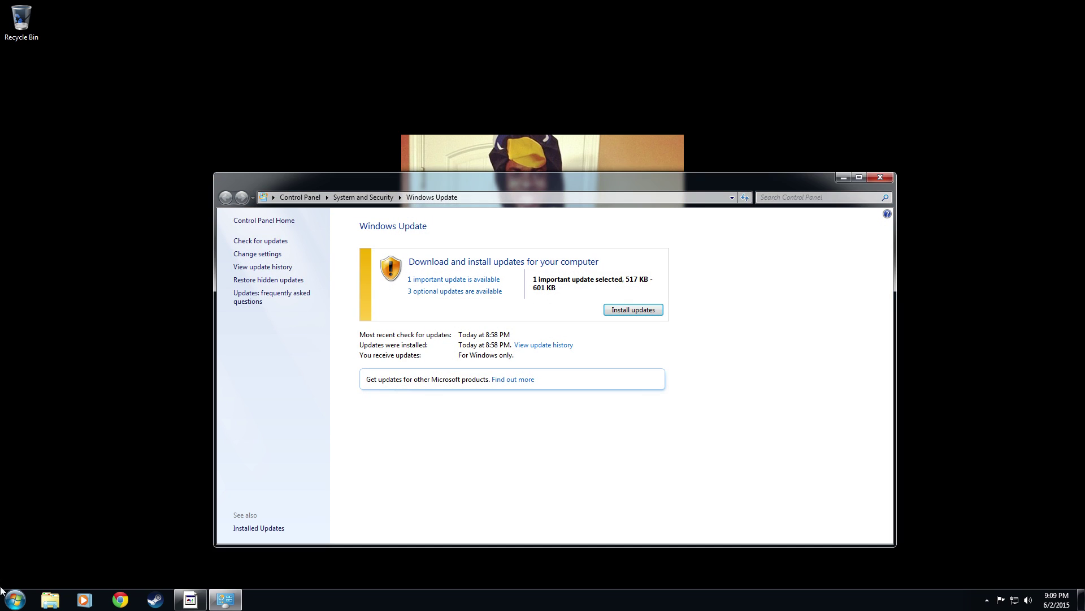
# Step: Hide the important update KB3035583 in Windows Update and confirm with OK
pyautogui.click(13, 599)
pyautogui.click(287, 455)
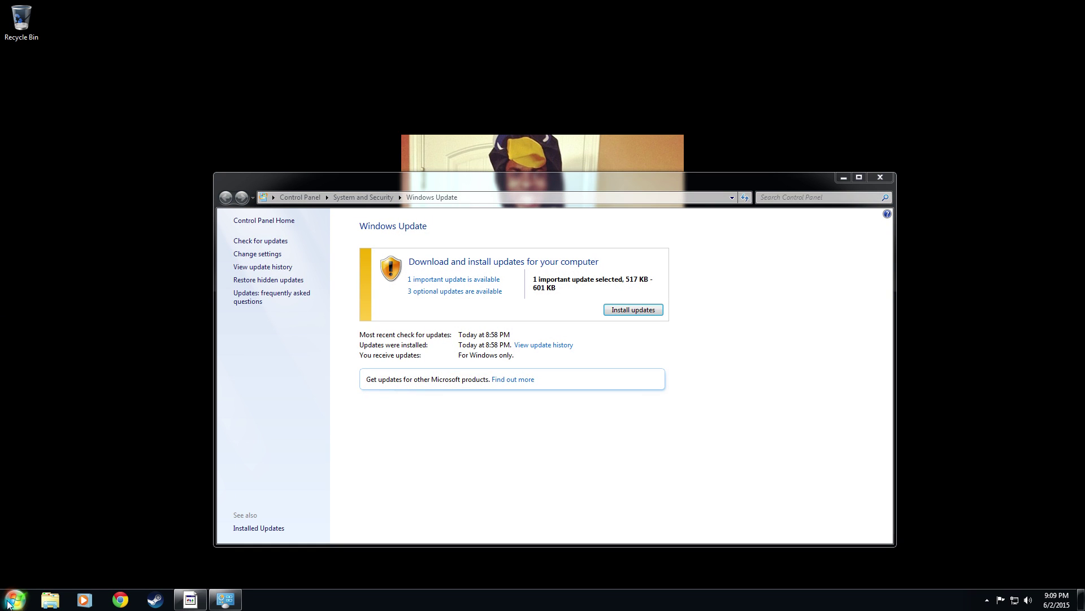
pyautogui.click(484, 279)
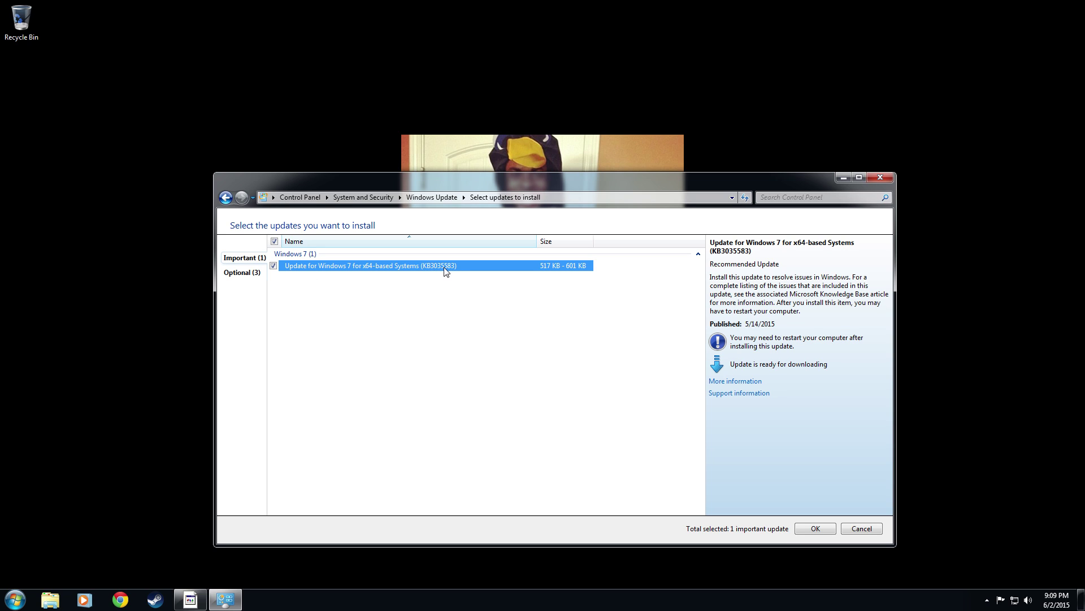
pyautogui.rightClick(468, 269)
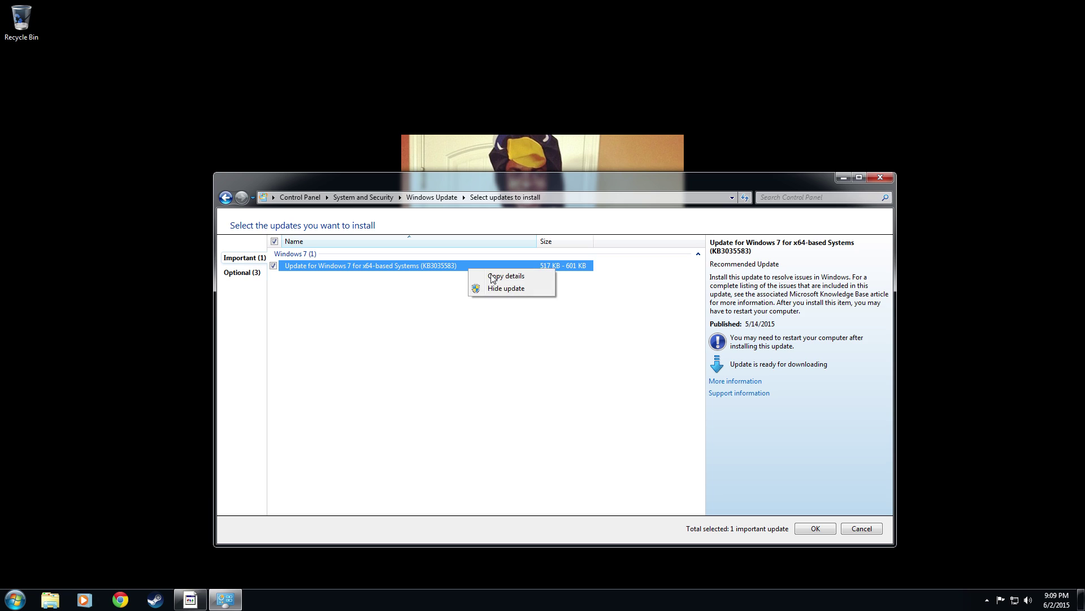
pyautogui.click(507, 288)
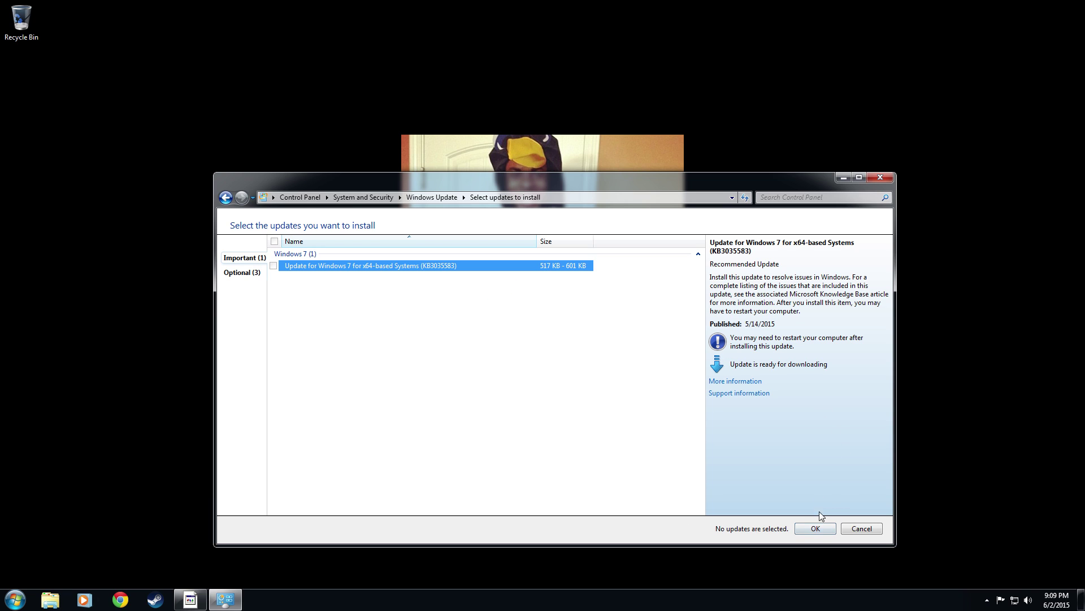
pyautogui.click(819, 526)
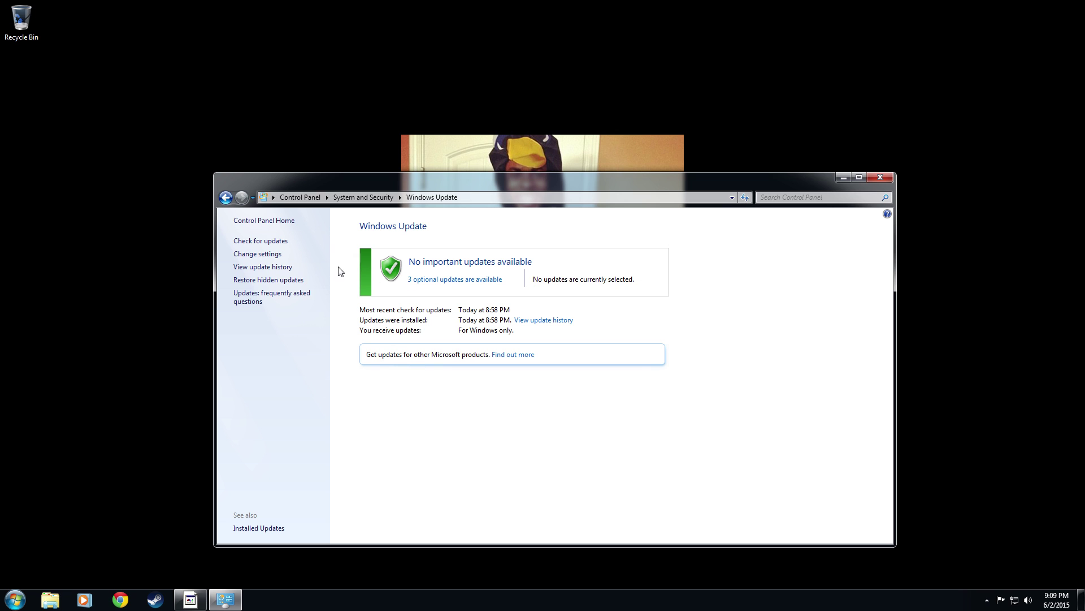
pyautogui.click(253, 280)
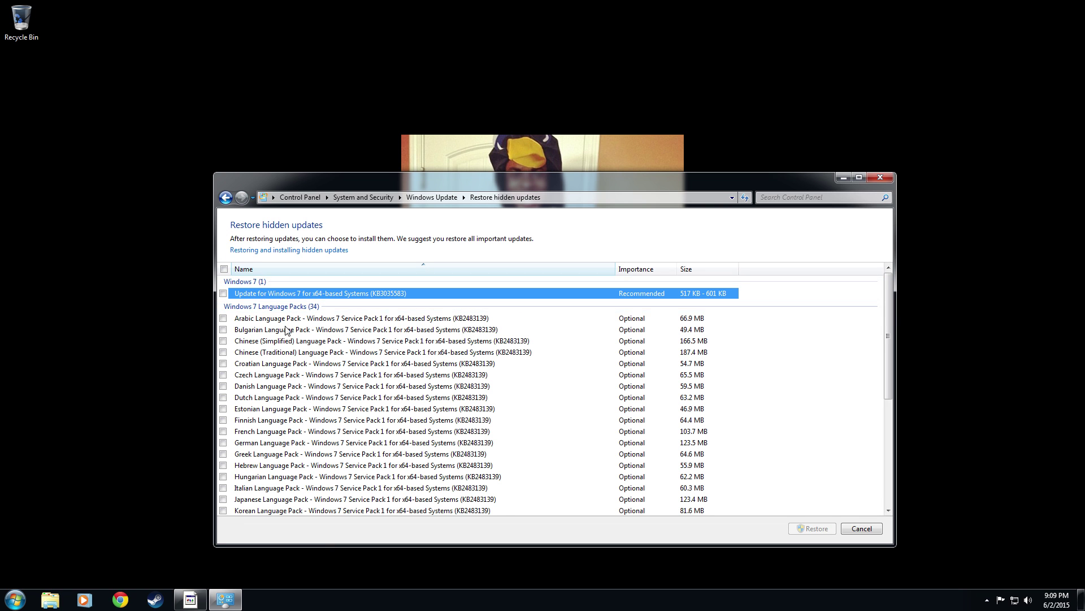
pyautogui.scroll(-3, 457, 439)
pyautogui.scroll(5, 457, 440)
pyautogui.click(856, 526)
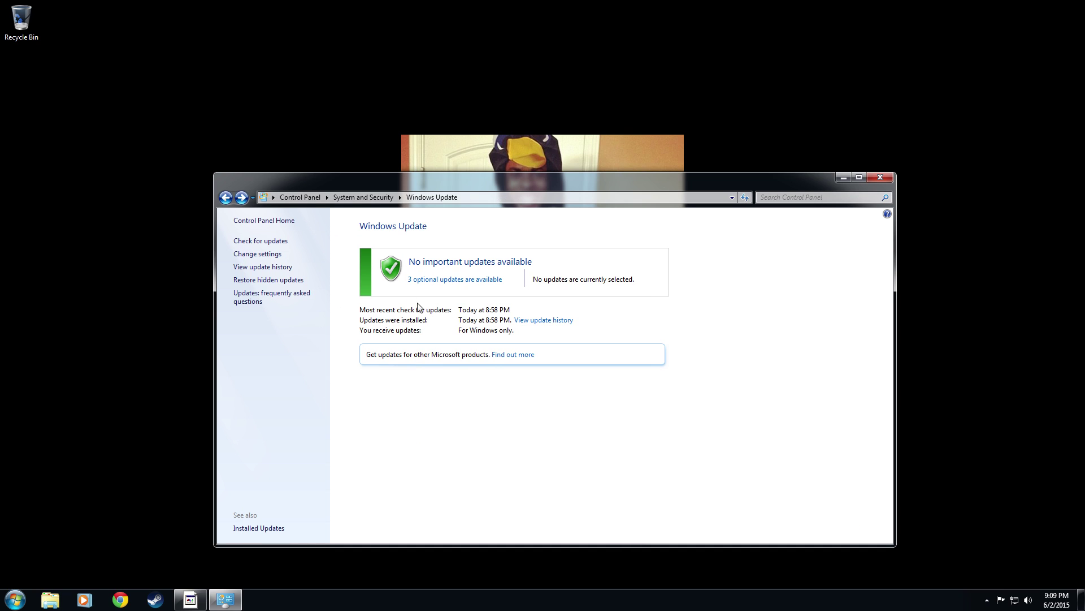
pyautogui.click(271, 281)
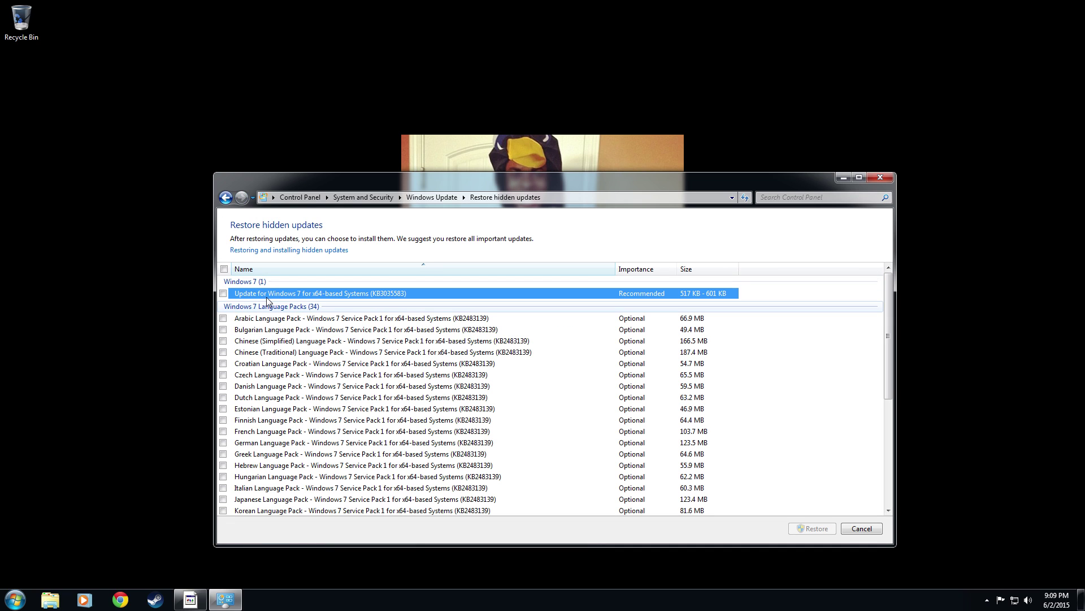
pyautogui.click(222, 293)
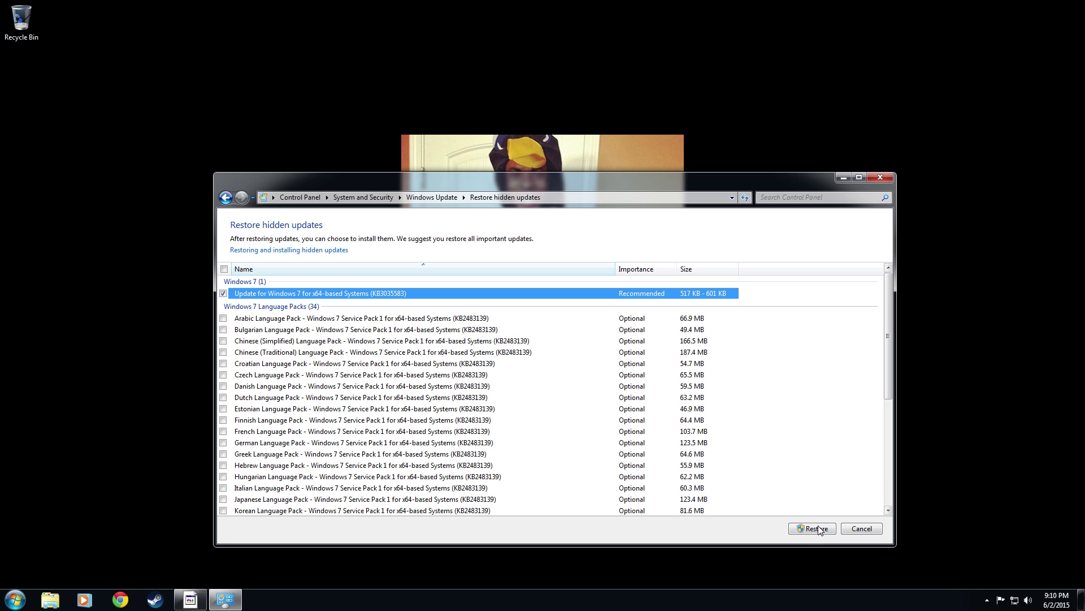
pyautogui.click(880, 531)
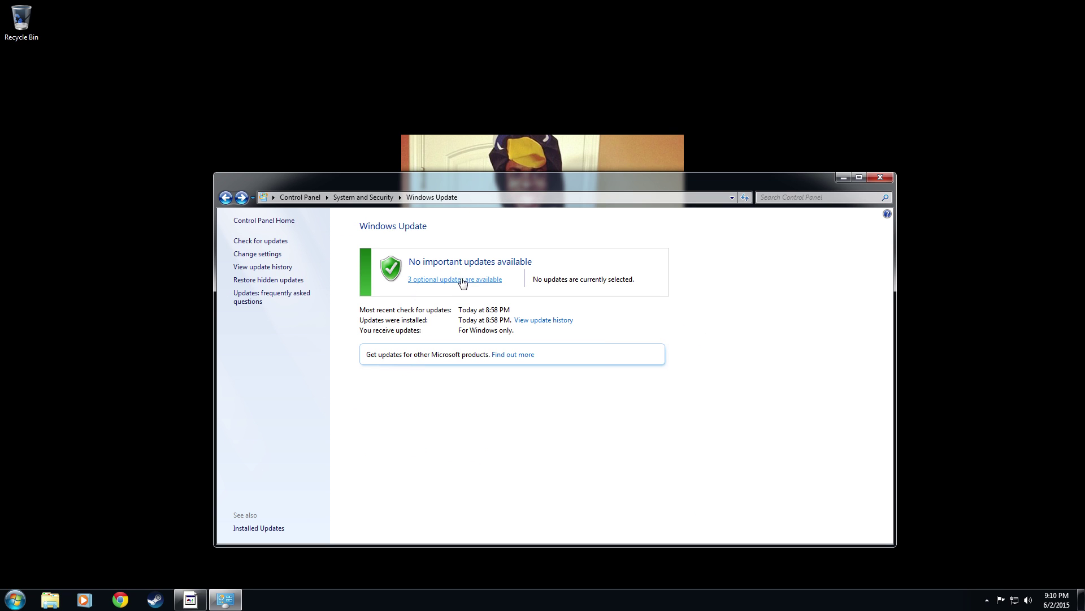
# Step: Close the Windows Update window to return to the desktop
pyautogui.click(884, 180)
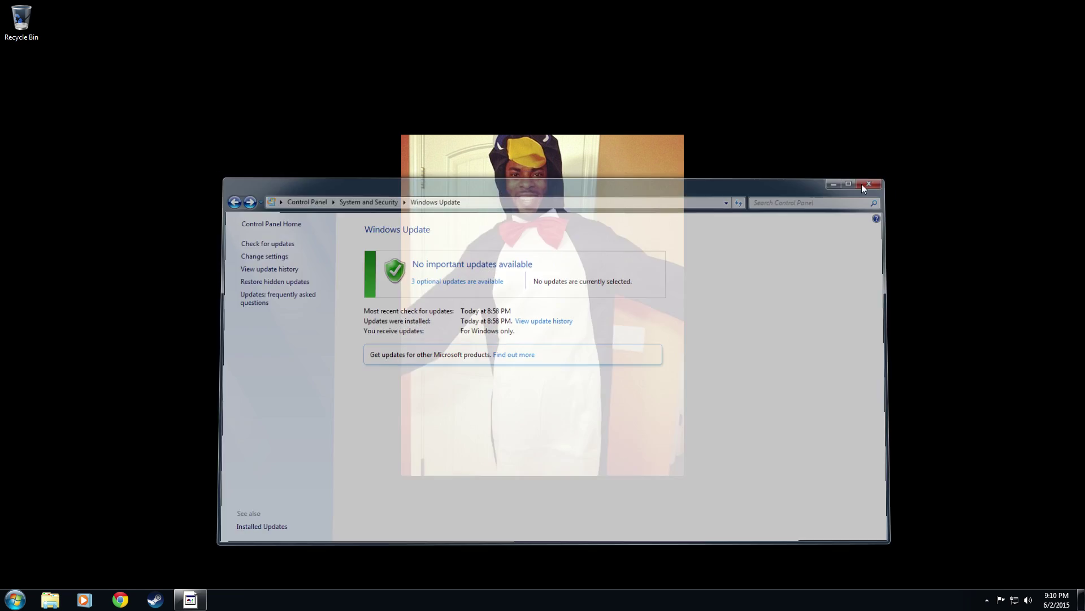